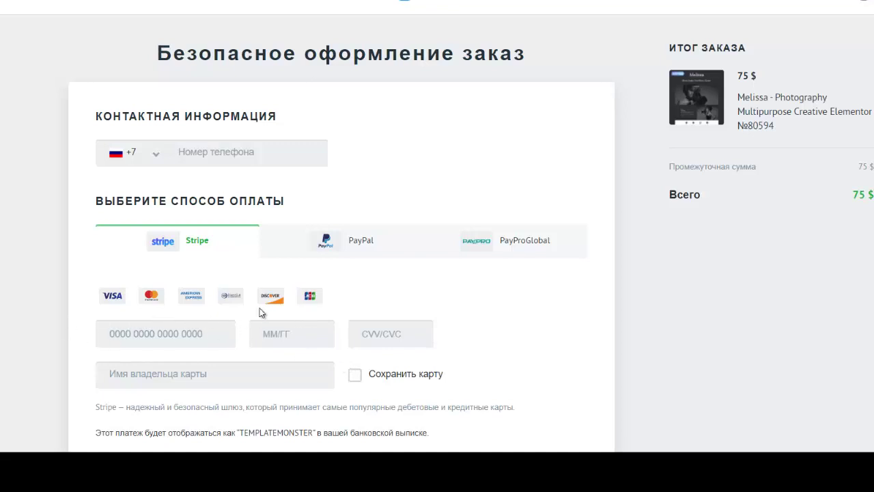
pyautogui.scroll(-3, 201, 379)
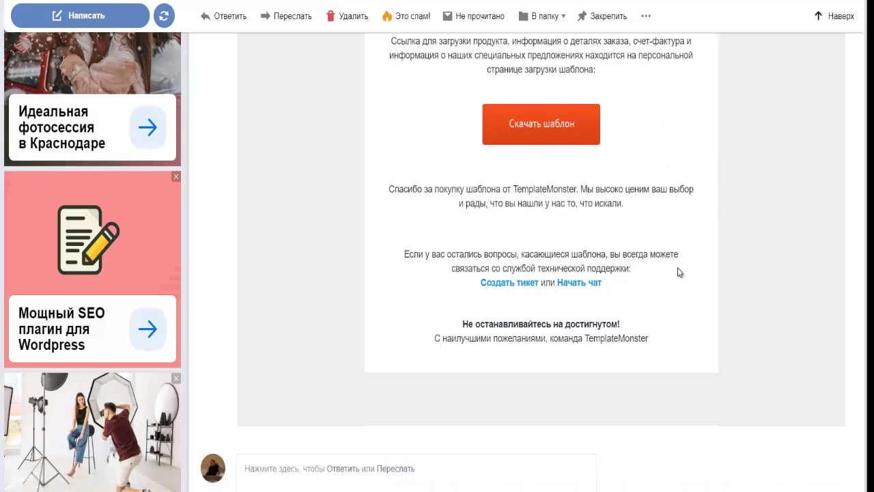
pyautogui.click(410, 469)
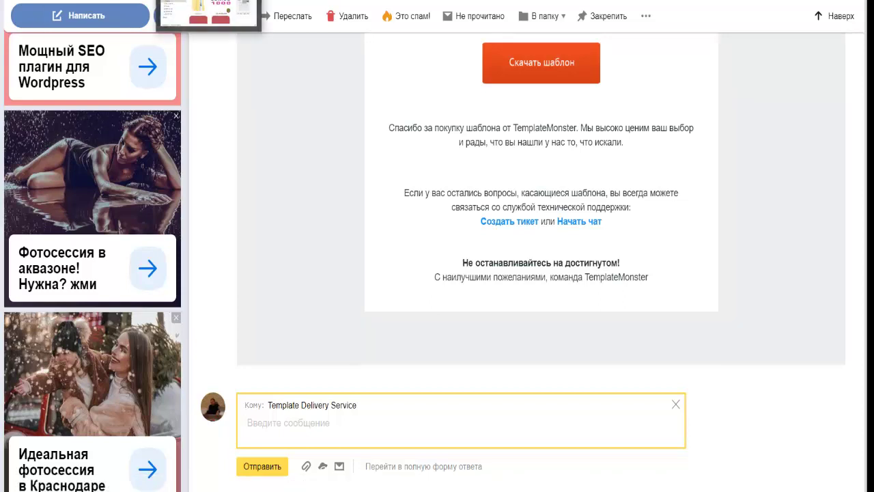
# Switch to File Explorer and open the theme folder inside the downloaded template_80594 folder to locate melissa.zip.
pyautogui.click(209, 13)
pyautogui.doubleClick(709, 103)
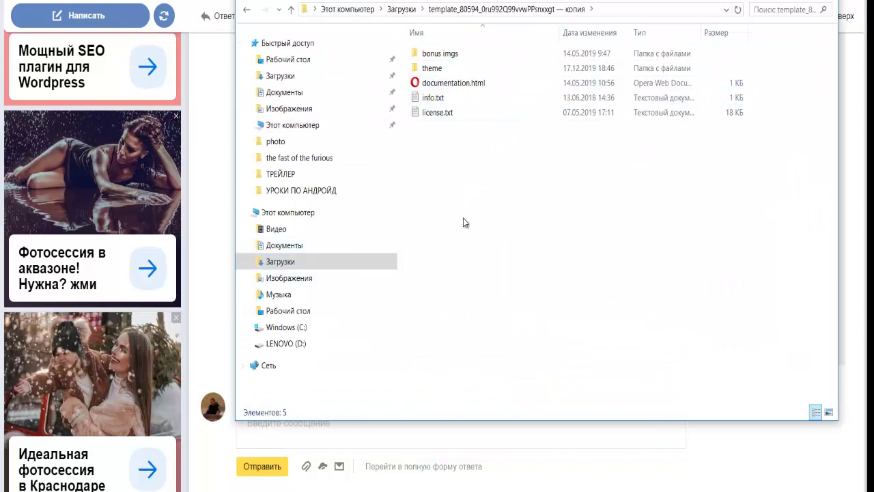
pyautogui.click(432, 71)
pyautogui.doubleClick(431, 70)
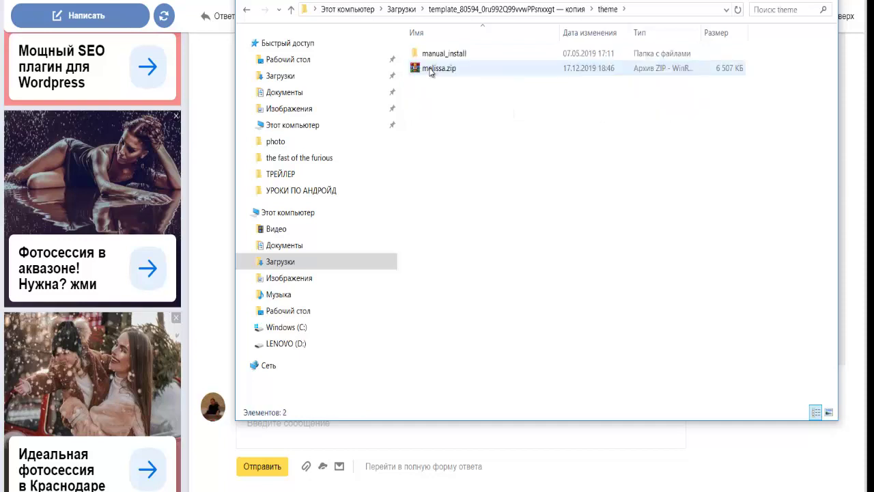
pyautogui.moveTo(427, 72)
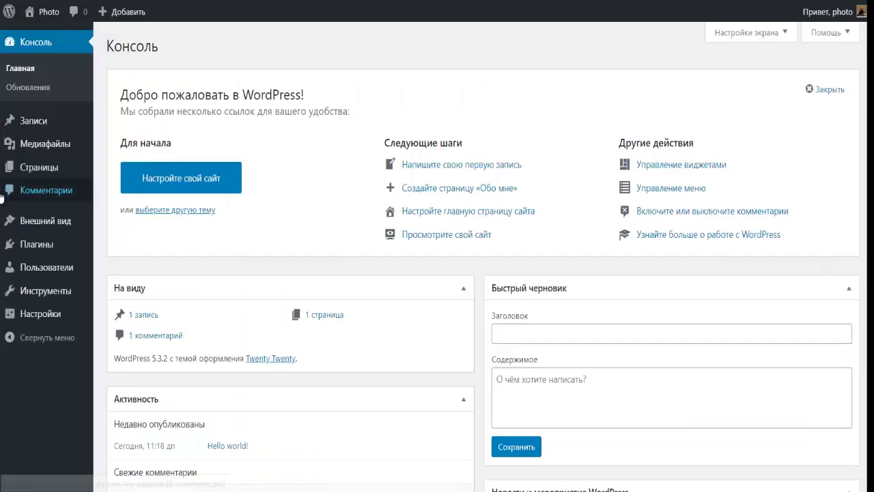
# In the WordPress admin, open the upload form for adding a new theme from a .zip archive.
pyautogui.moveTo(90, 277)
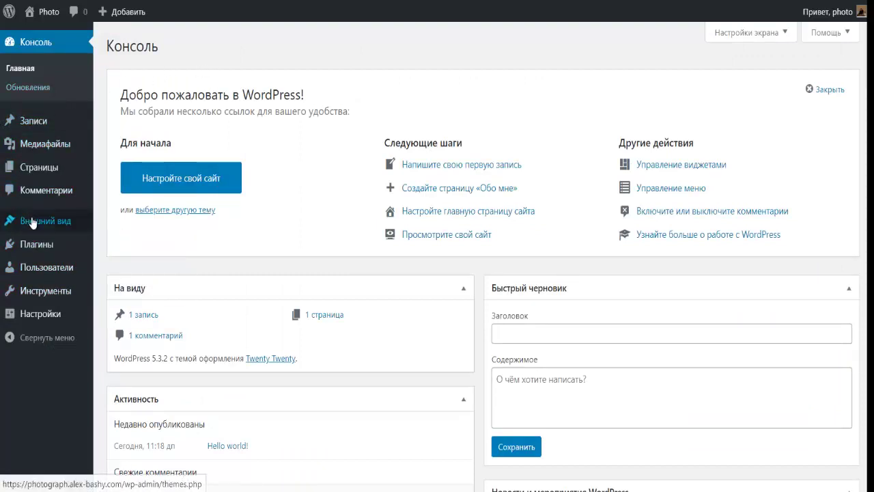
pyautogui.moveTo(56, 227)
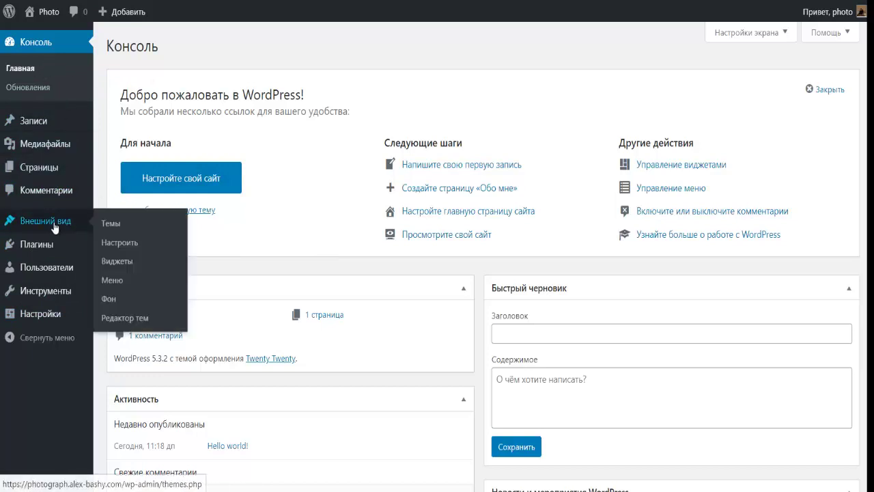
pyautogui.click(118, 224)
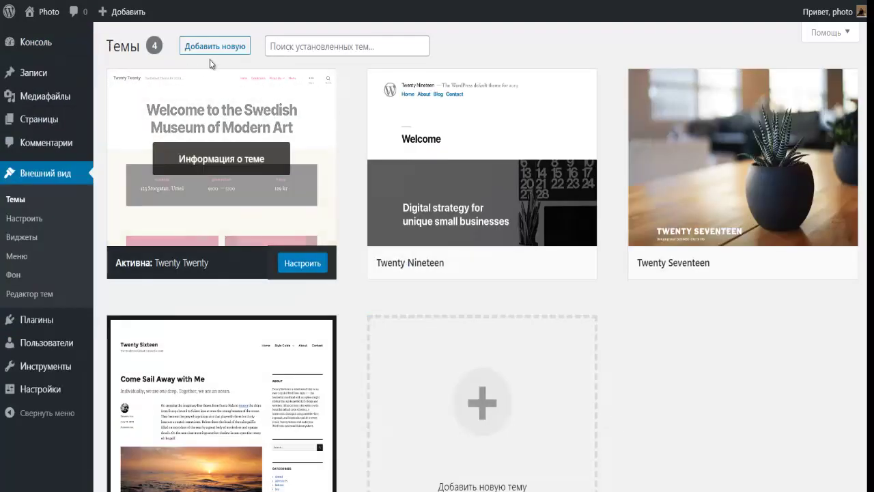
pyautogui.click(224, 47)
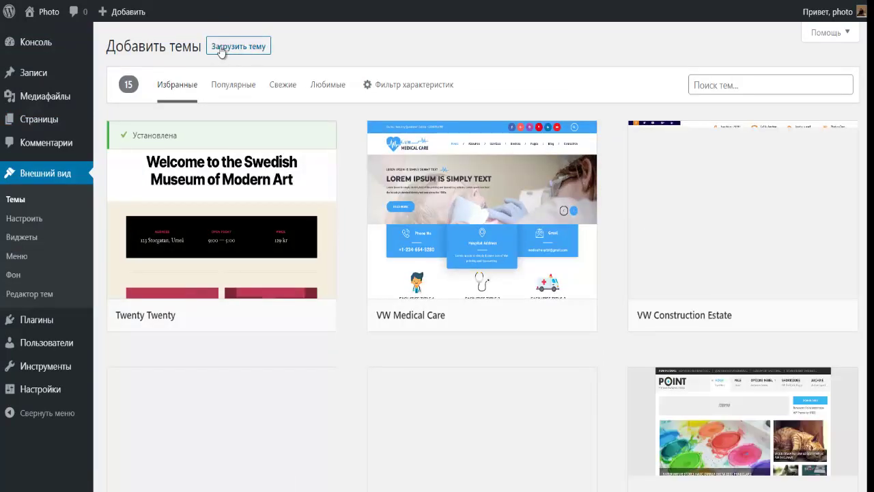
pyautogui.click(223, 48)
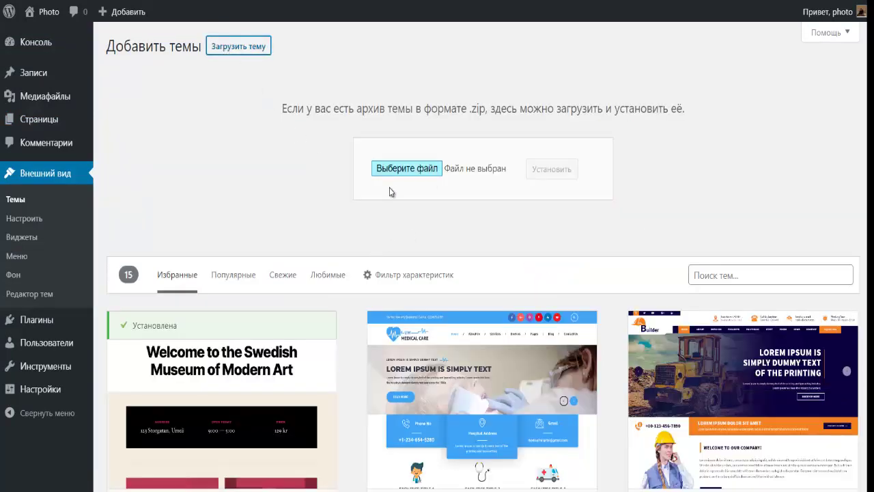
# Install the theme from melissa.zip in the theme folder of the downloaded template and activate it.
pyautogui.click(413, 170)
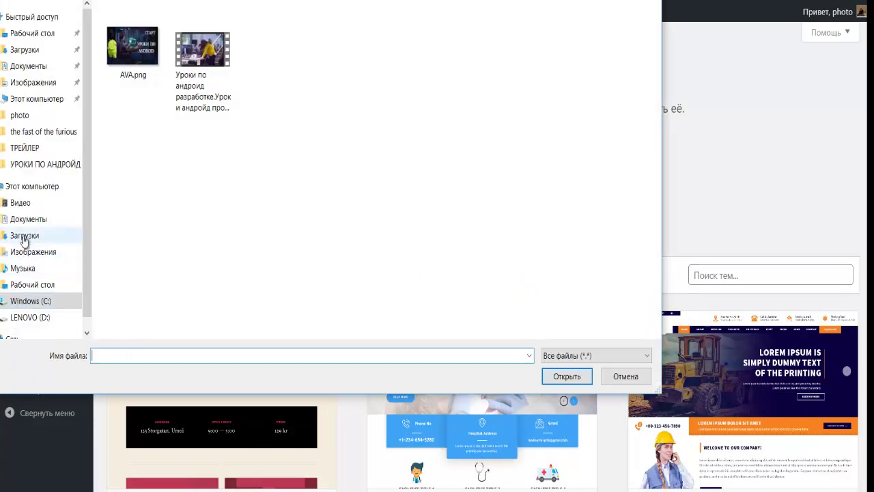
pyautogui.click(24, 236)
pyautogui.doubleClick(271, 48)
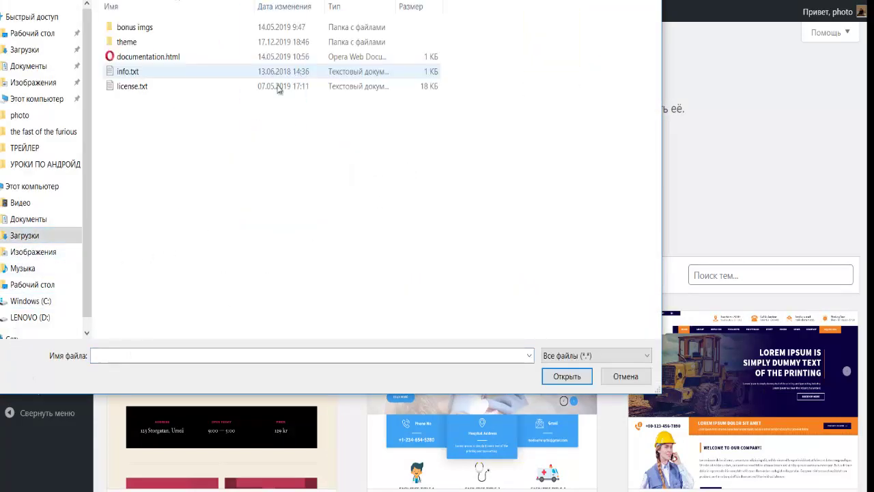
pyautogui.doubleClick(140, 42)
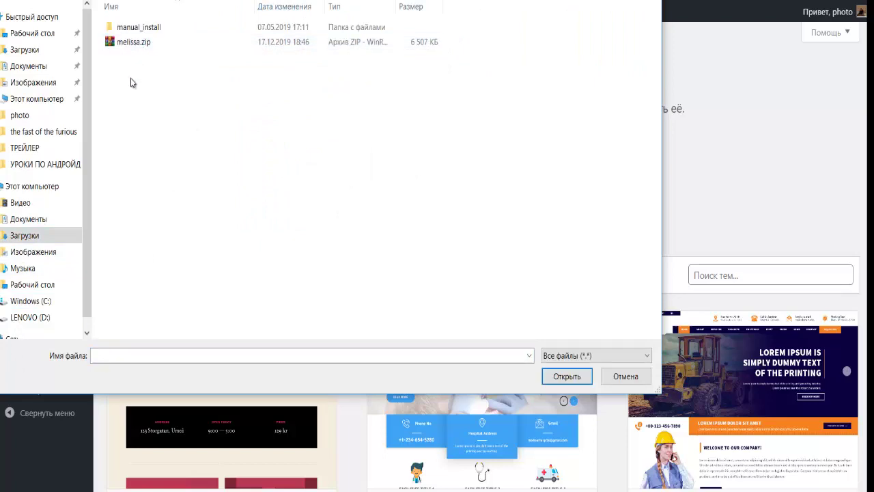
pyautogui.click(138, 41)
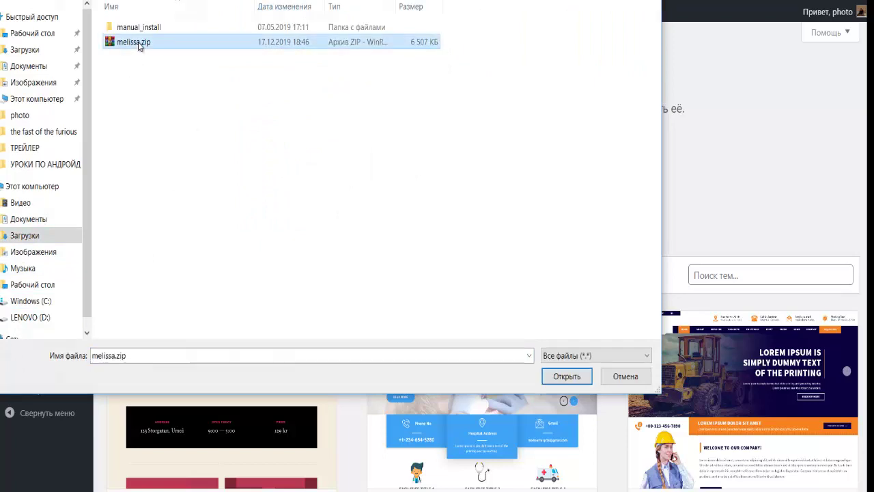
pyautogui.doubleClick(137, 42)
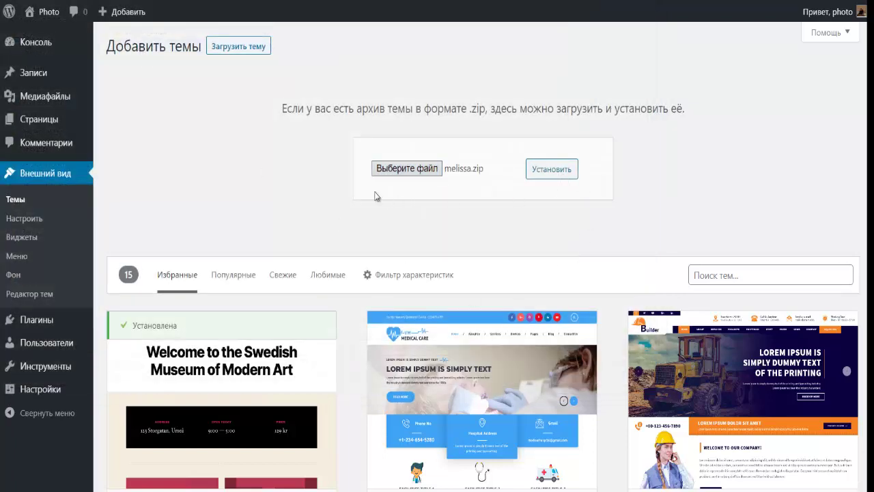
pyautogui.click(536, 176)
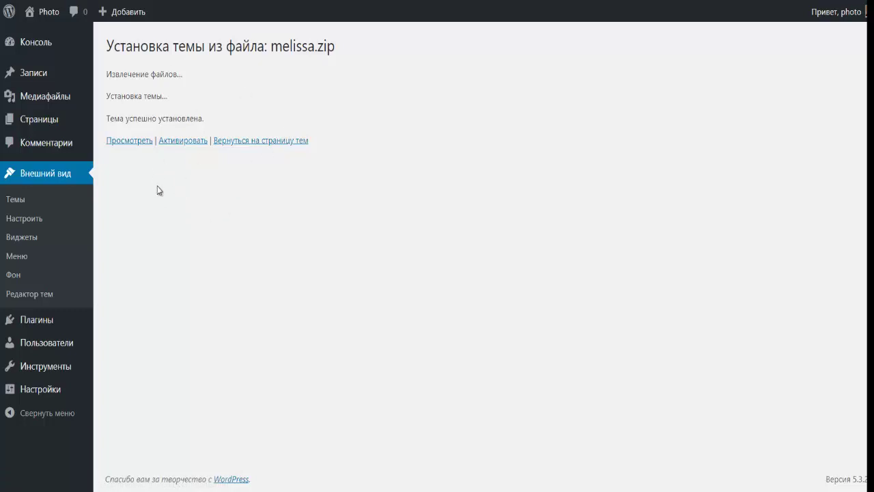
pyautogui.click(175, 141)
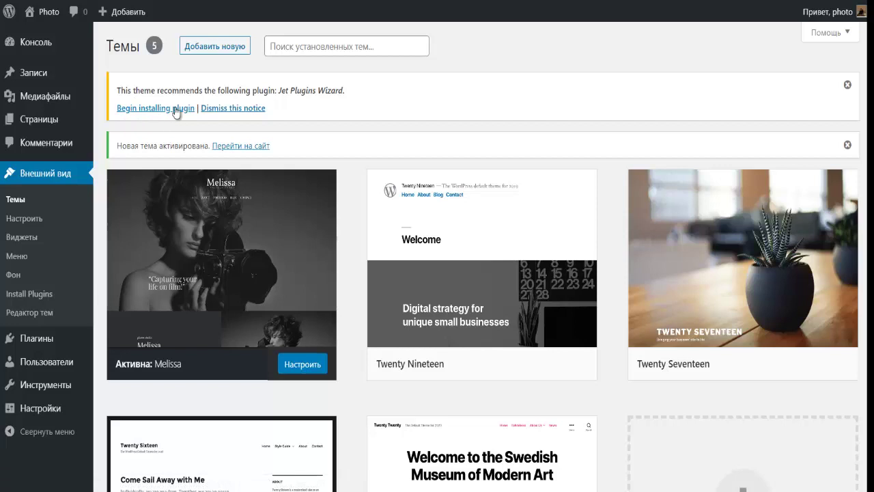
# Install the recommended Jet Plugins Wizard plugin and return to the dashboard.
pyautogui.click(150, 109)
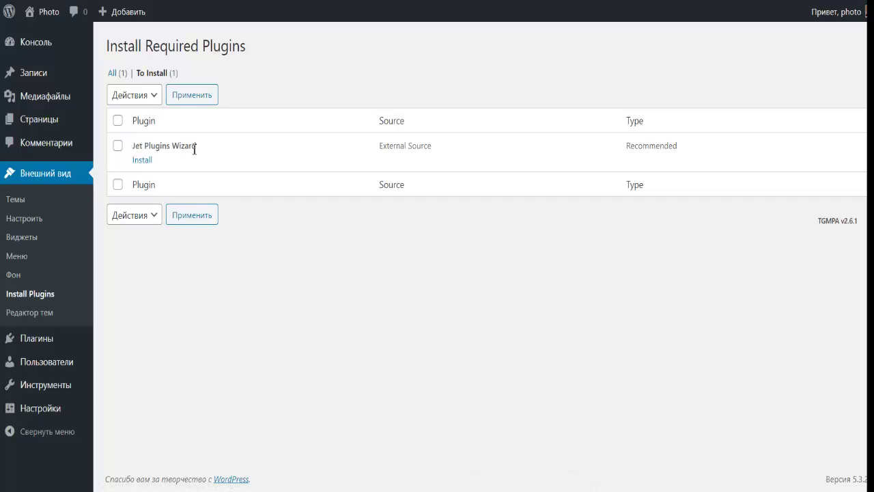
pyautogui.click(140, 160)
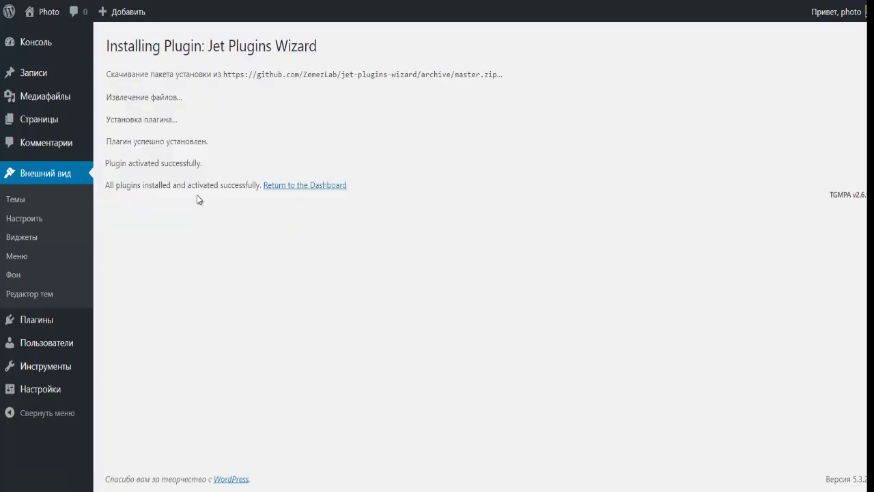
pyautogui.click(305, 186)
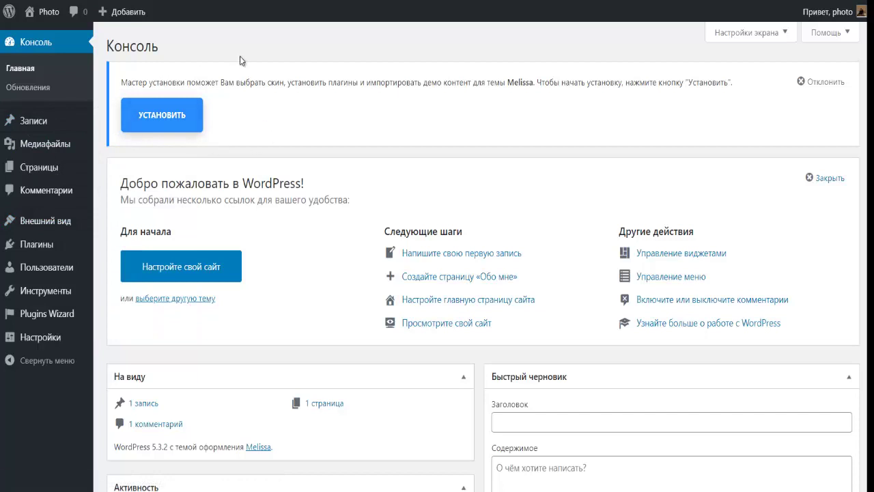
# Run the Melissa setup wizard and install the Melissa skin with its required plugins and Contact Form 7.
pyautogui.click(185, 115)
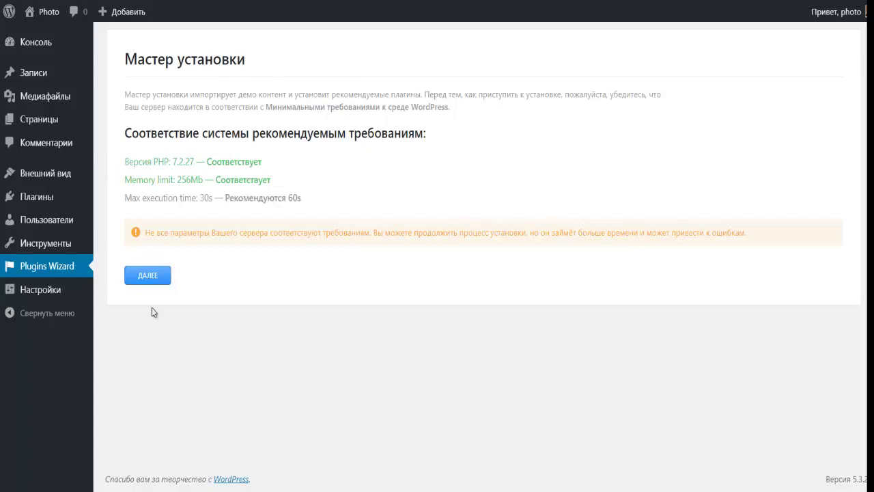
pyautogui.click(134, 275)
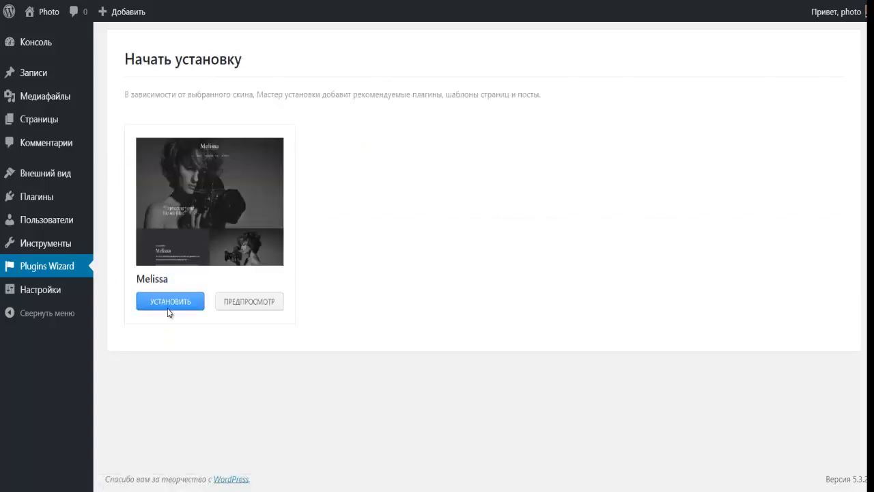
pyautogui.click(171, 305)
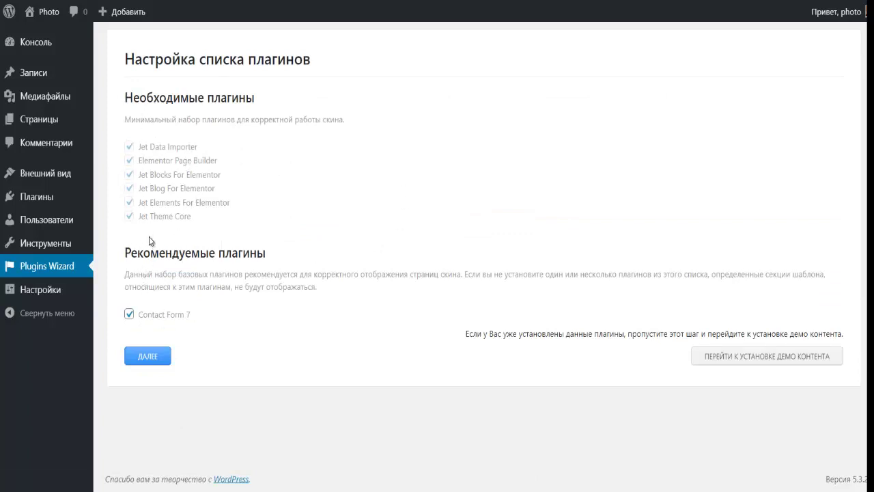
pyautogui.click(154, 366)
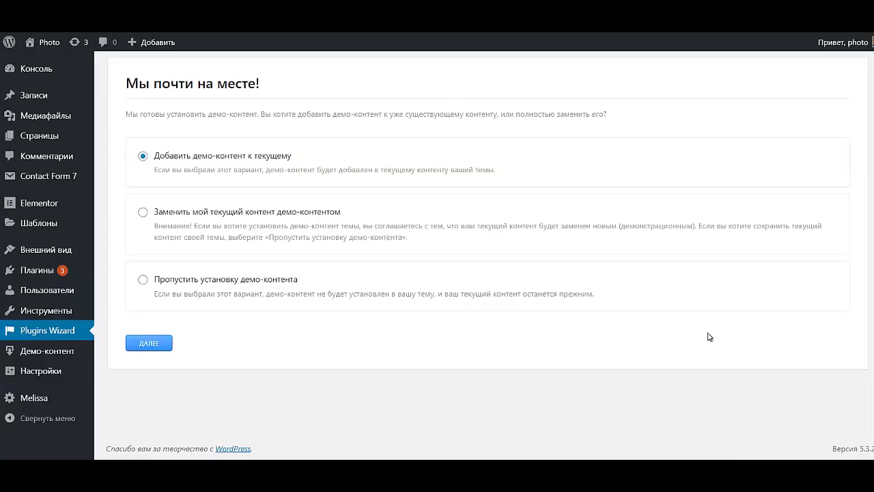
# Choose to replace the current content with the demo content and proceed to the import.
pyautogui.click(143, 212)
pyautogui.click(143, 156)
pyautogui.click(143, 213)
pyautogui.click(155, 343)
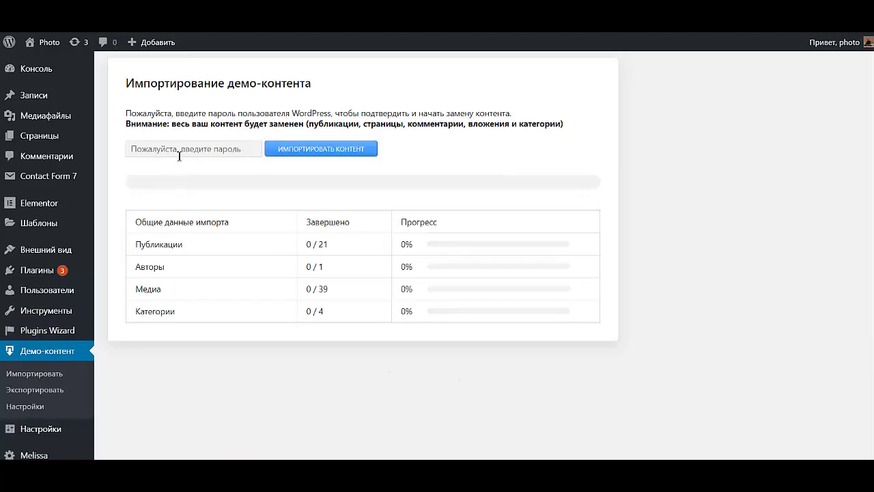
# Paste the WordPress user password to confirm the content replacement and import the demo content.
pyautogui.rightClick(185, 156)
pyautogui.click(193, 148)
pyautogui.hotkey('ctrl', 'v')
pyautogui.scroll(-2, 661, 292)
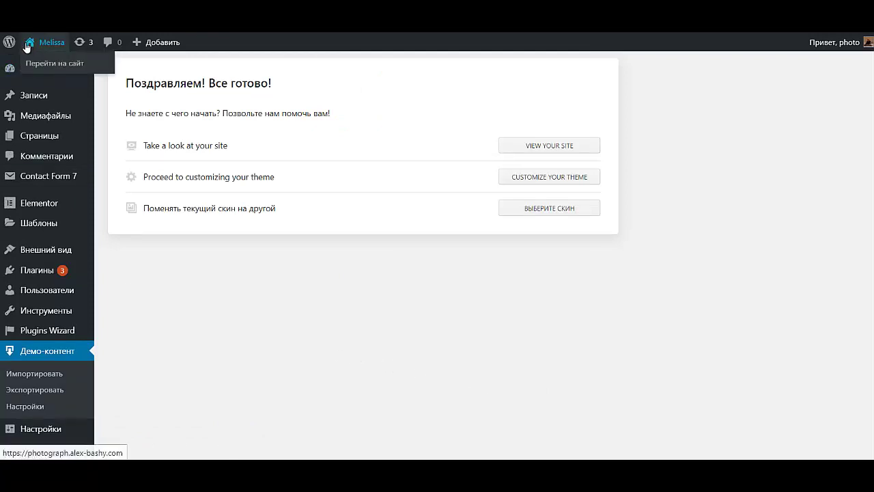
# Open the live site and examine the imported home page, from the header and studio introduction to the portfolio and booking form.
pyautogui.click(60, 64)
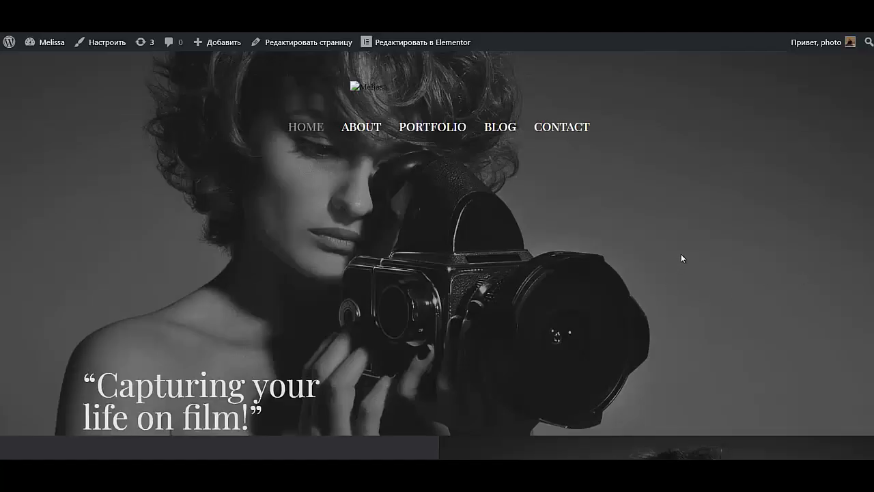
pyautogui.scroll(-15, 687, 246)
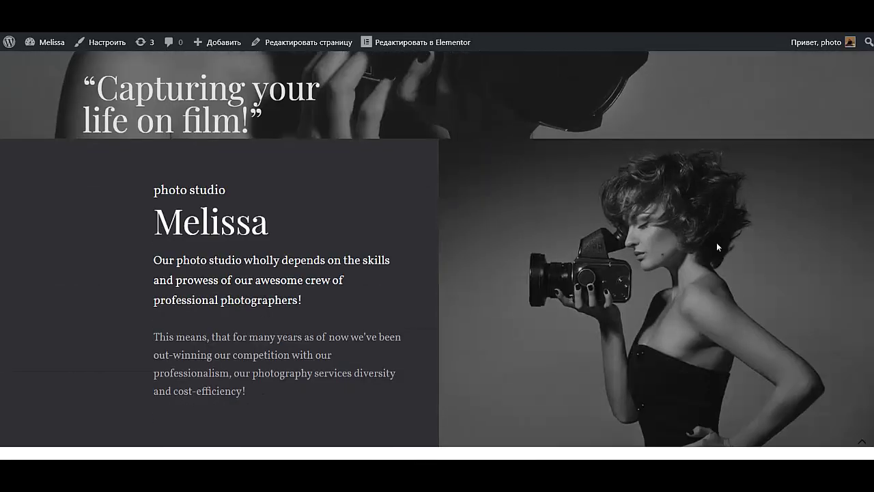
pyautogui.scroll(-12, 751, 225)
pyautogui.scroll(10, 772, 216)
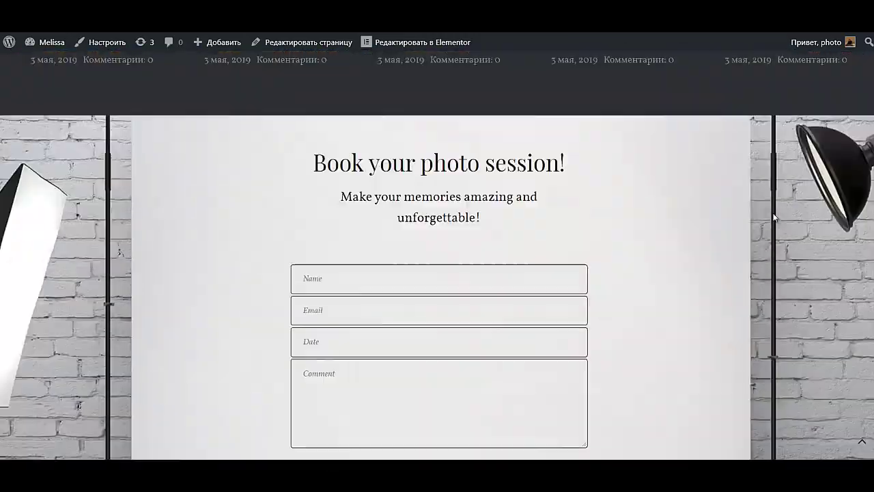
pyautogui.scroll(12, 787, 216)
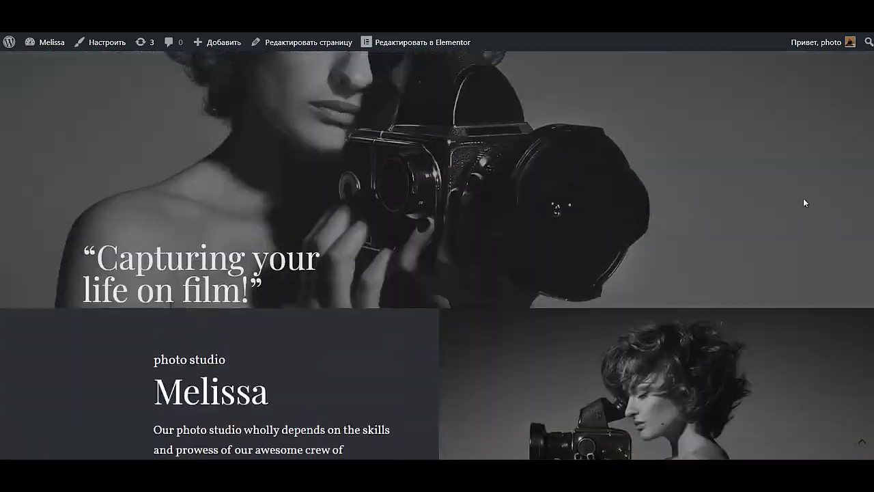
pyautogui.scroll(-4, 807, 200)
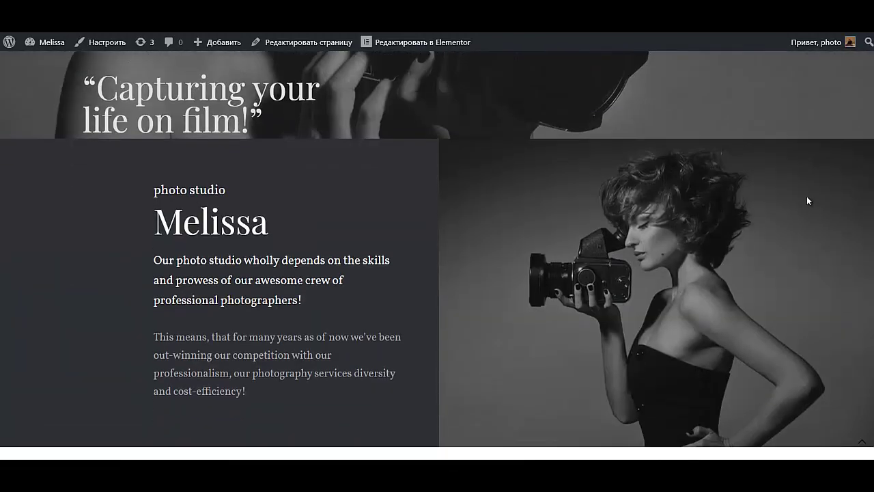
pyautogui.scroll(1, 807, 201)
pyautogui.scroll(3, 751, 198)
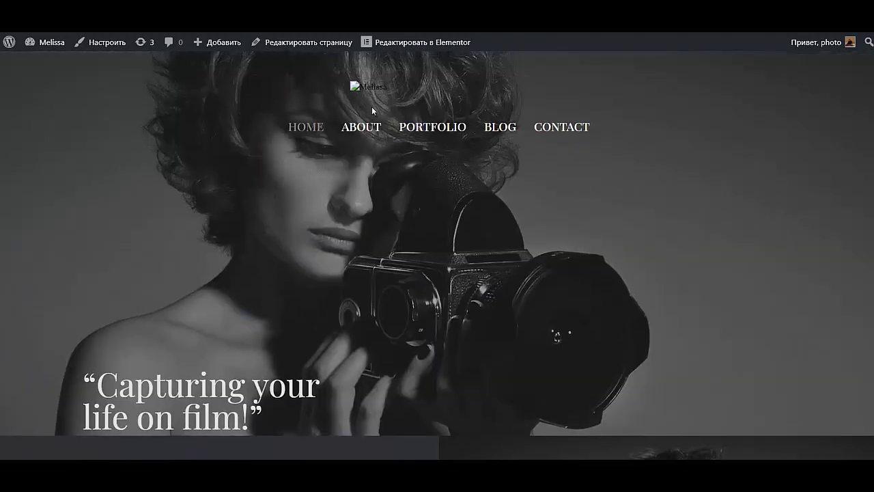
pyautogui.scroll(-1, 415, 214)
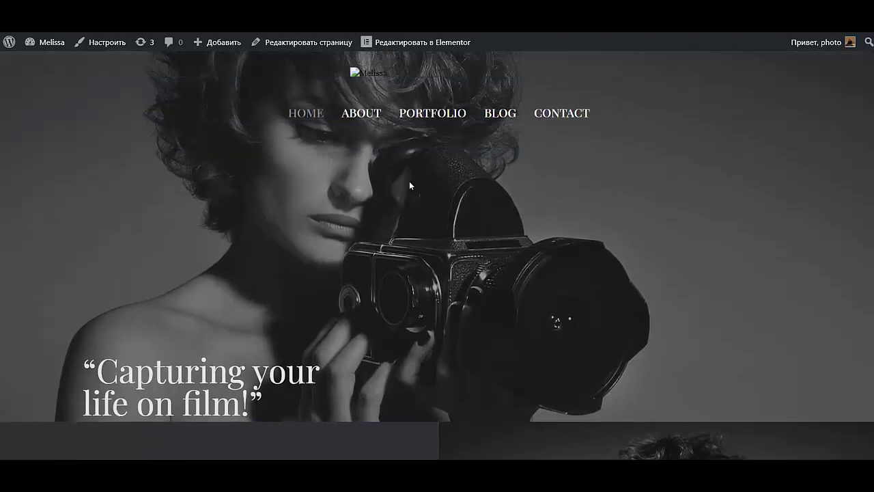
pyautogui.scroll(1, 409, 185)
pyautogui.scroll(-4, 291, 205)
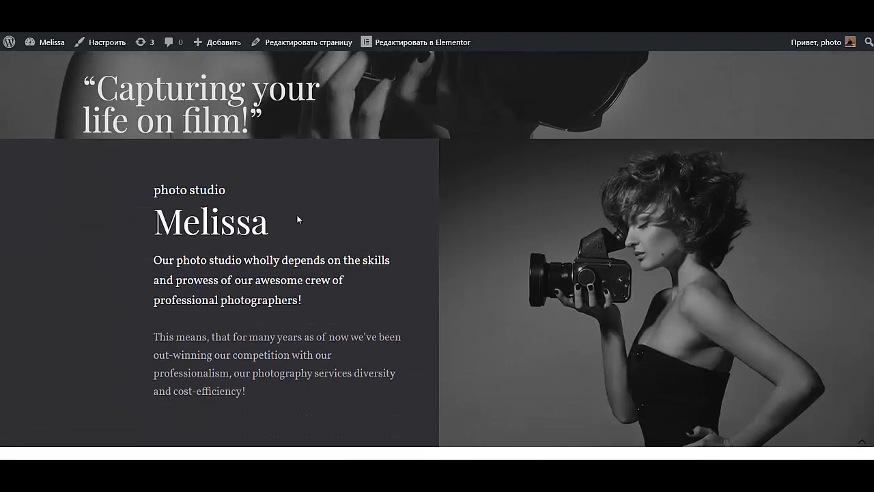
pyautogui.scroll(-10, 273, 304)
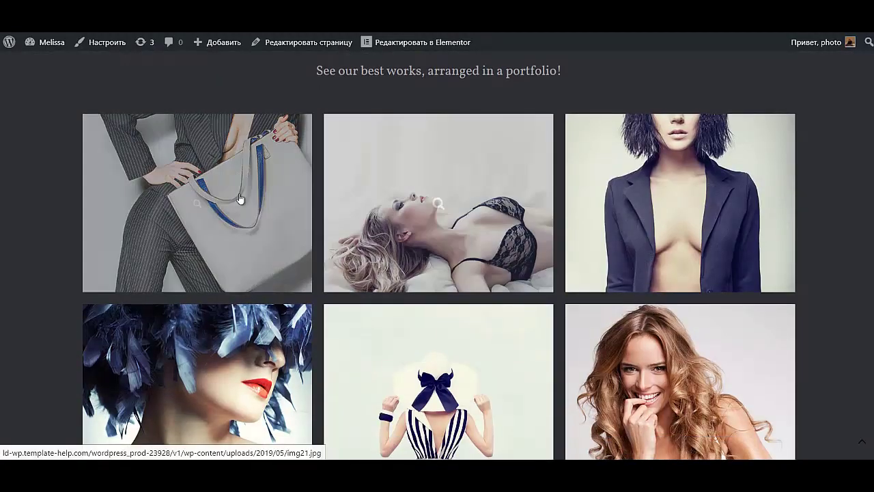
# Review the imported home page's blog posts, booking form and footer, and recheck its header, studio introduction, awards and portfolio sections.
pyautogui.scroll(-10, 462, 169)
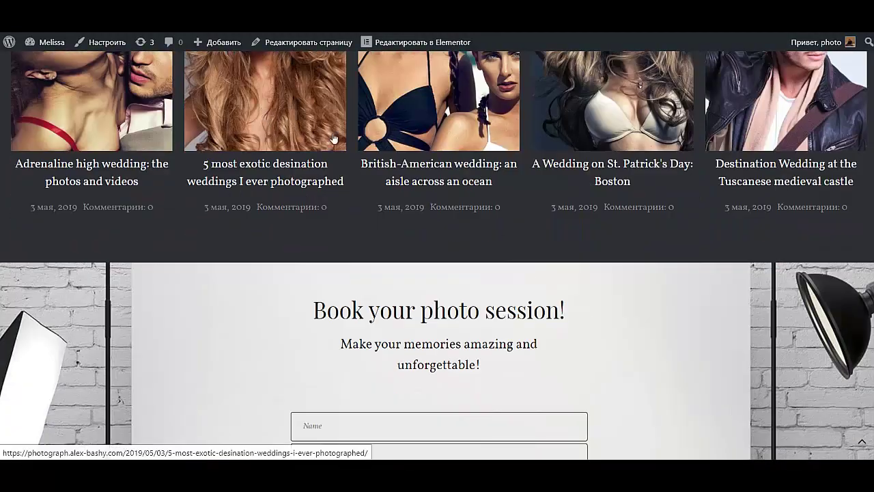
pyautogui.scroll(-5, 733, 214)
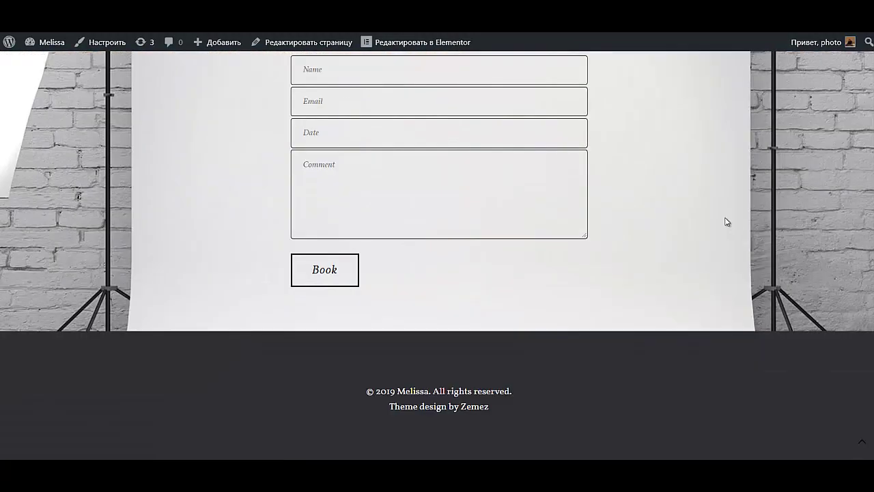
pyautogui.scroll(5, 727, 221)
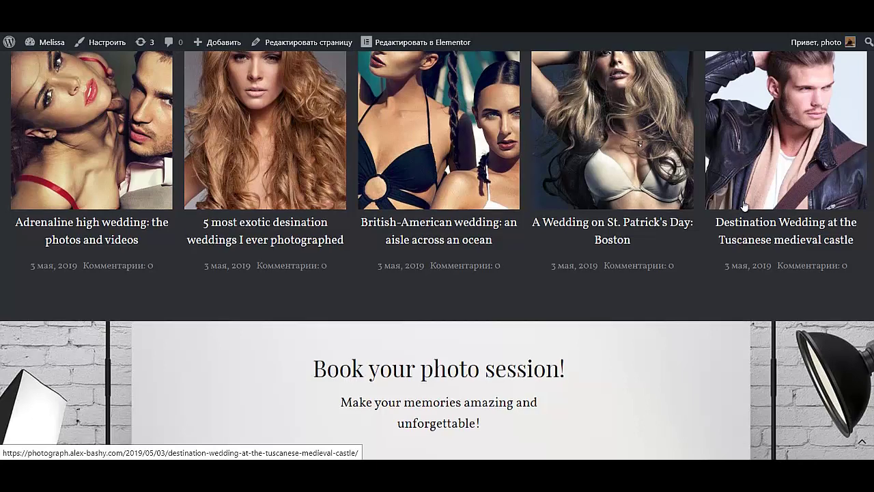
pyautogui.scroll(-6, 744, 205)
pyautogui.scroll(-1, 745, 205)
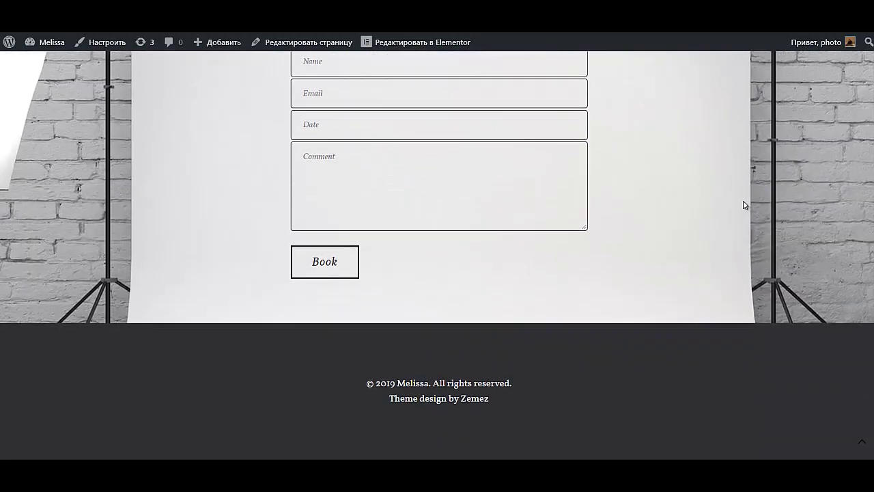
pyautogui.scroll(10, 745, 205)
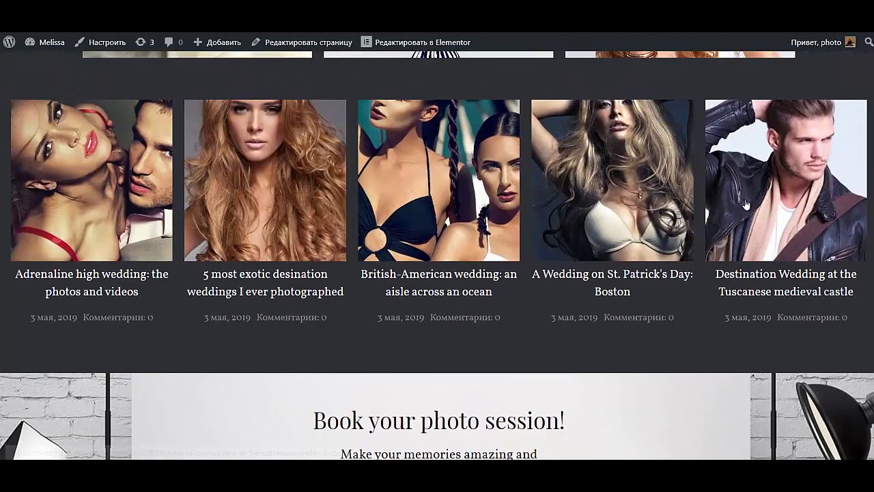
pyautogui.scroll(10, 746, 204)
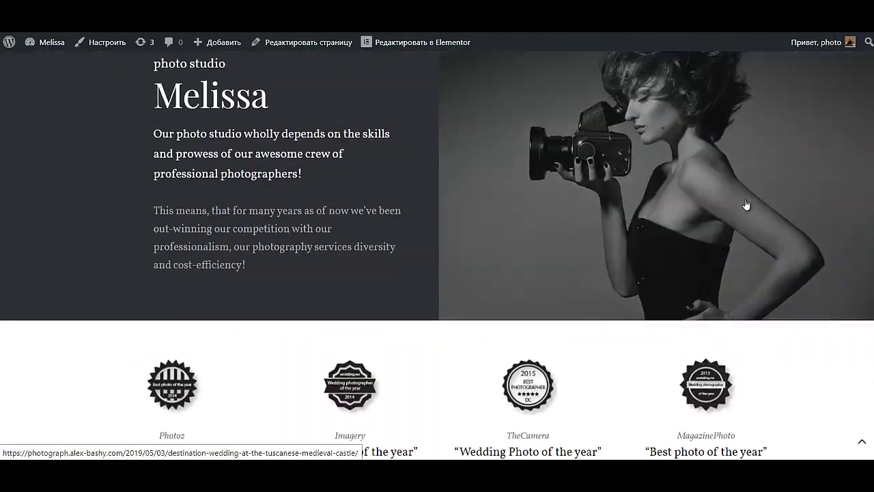
pyautogui.scroll(-10, 747, 203)
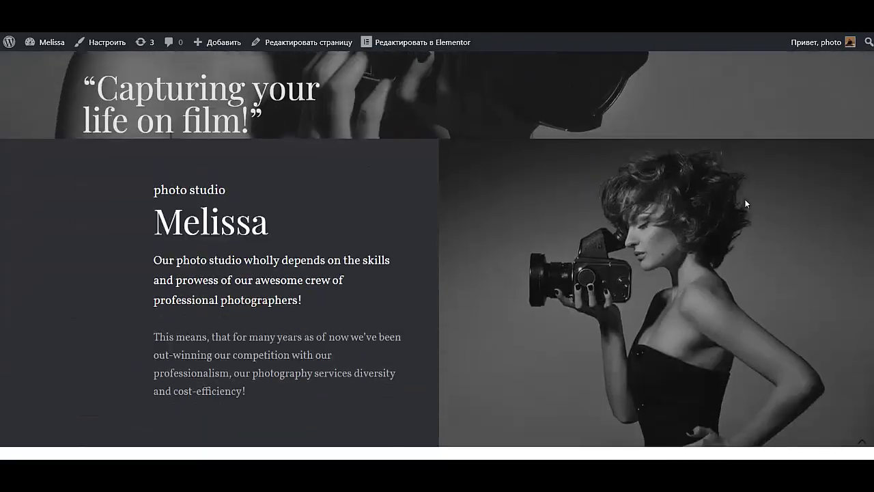
pyautogui.scroll(-8, 745, 202)
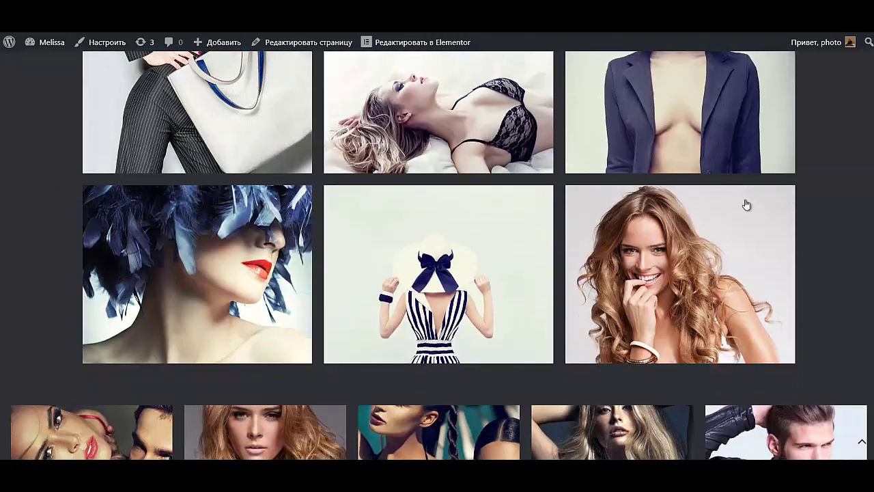
pyautogui.scroll(-6, 746, 204)
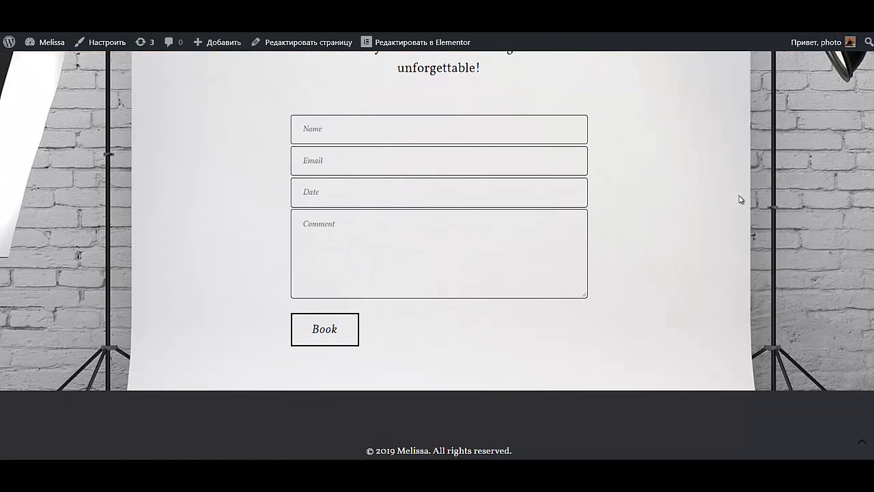
pyautogui.scroll(15, 741, 199)
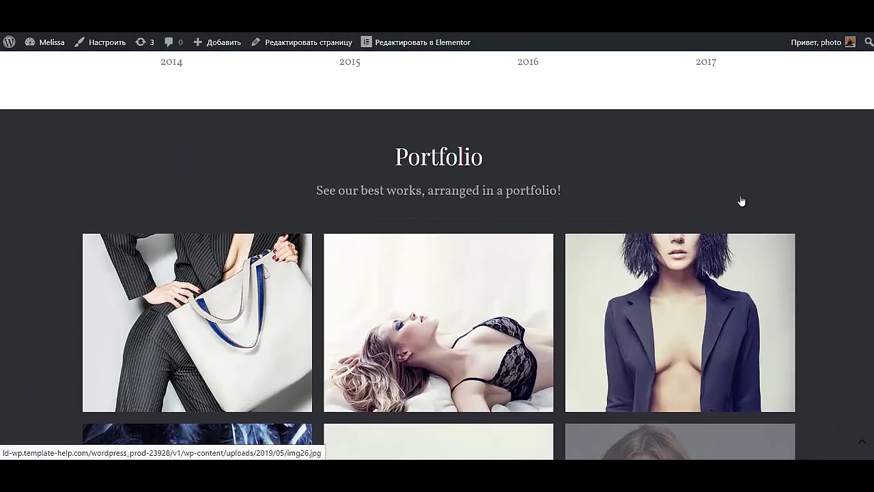
pyautogui.scroll(8, 742, 200)
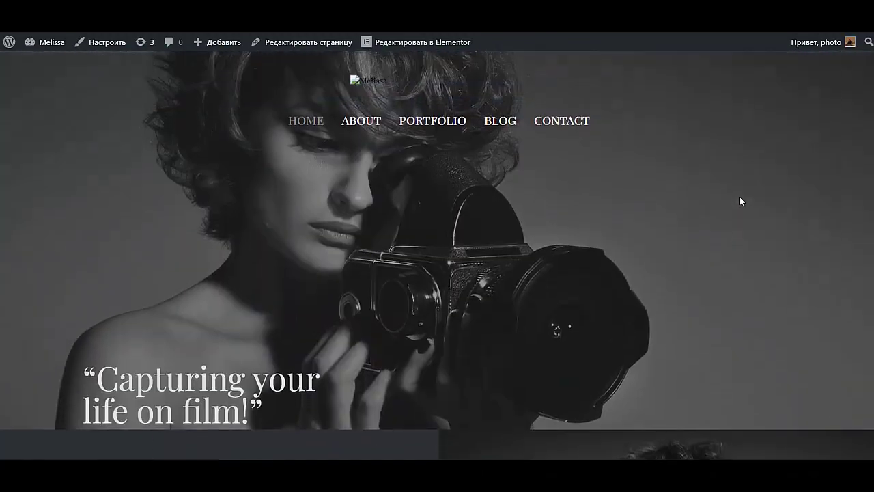
pyautogui.scroll(-3, 739, 201)
pyautogui.scroll(-2, 739, 201)
pyautogui.scroll(-5, 708, 201)
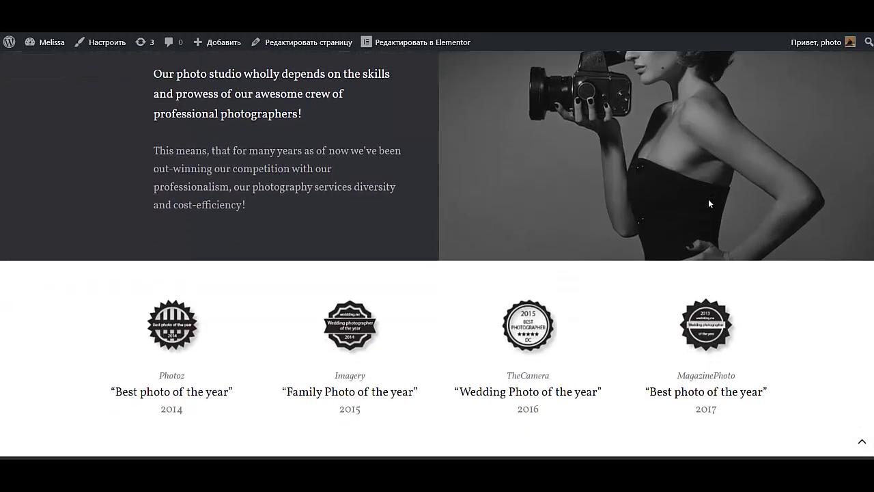